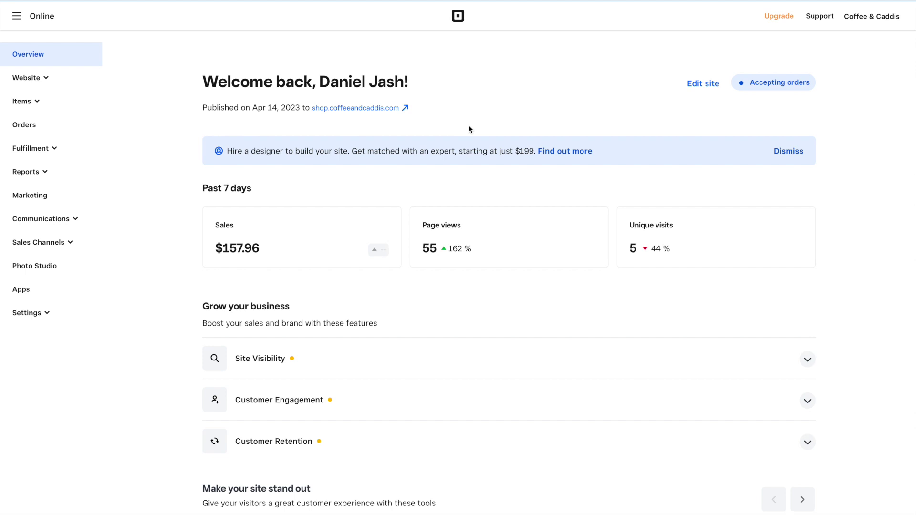
Expand the Items section in the sidebar and show the Site items list.
left_click(27, 101)
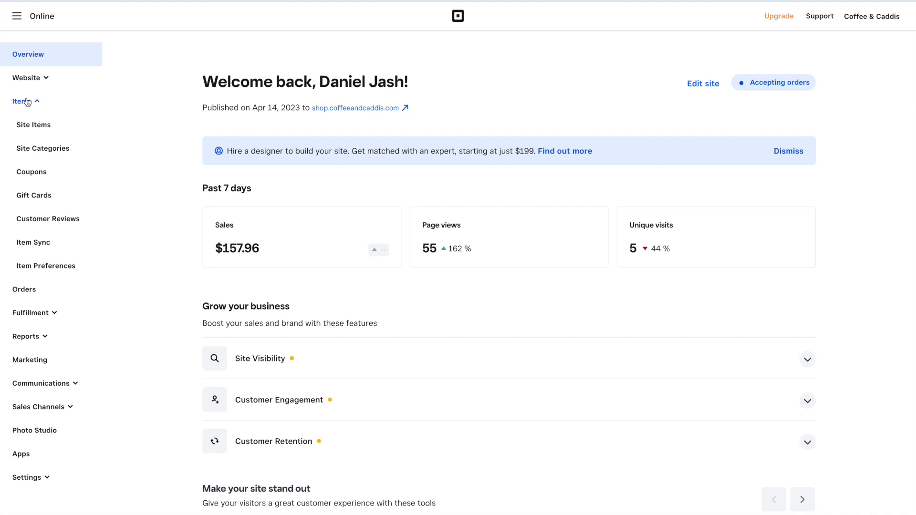
left_click(40, 124)
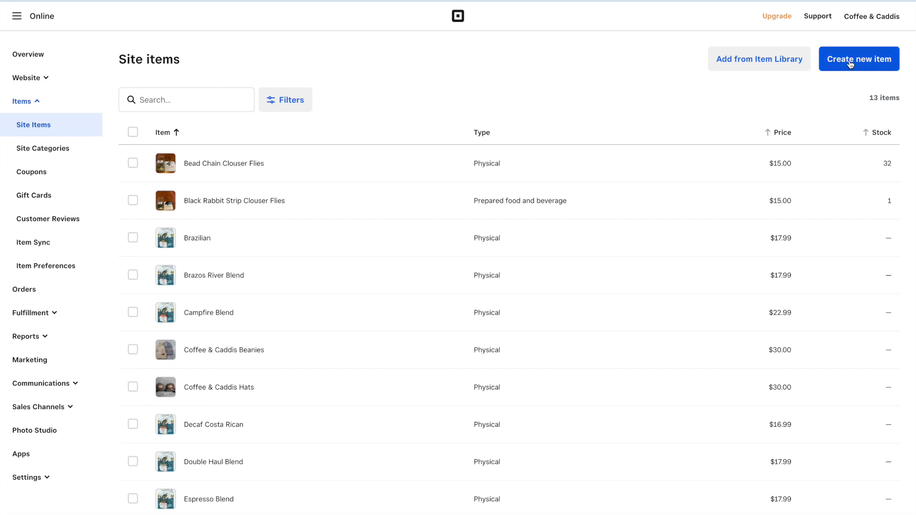
Open the Add from Item Library dialog to bring in existing library items.
left_click(763, 68)
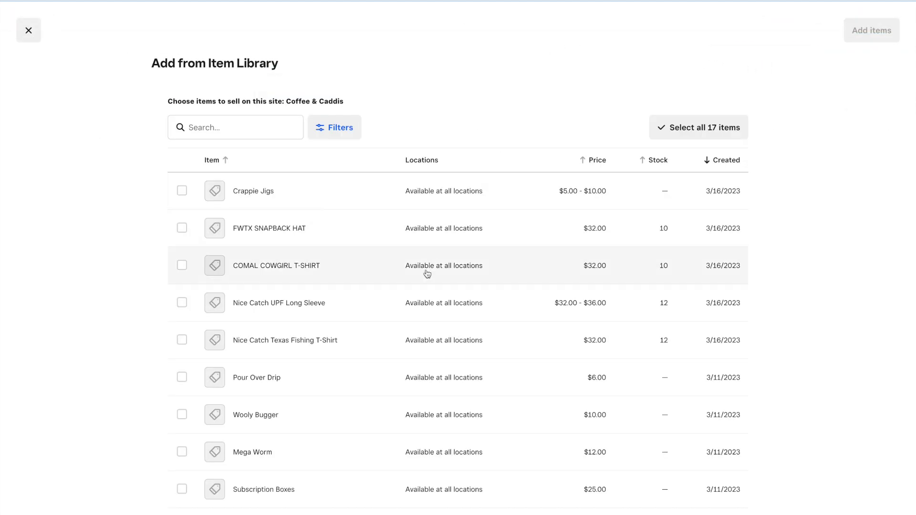
Select Crappie Jigs and FWTX SNAPBACK HAT, then sort library items by name Z to A.
scroll(421, 313, "down", 6)
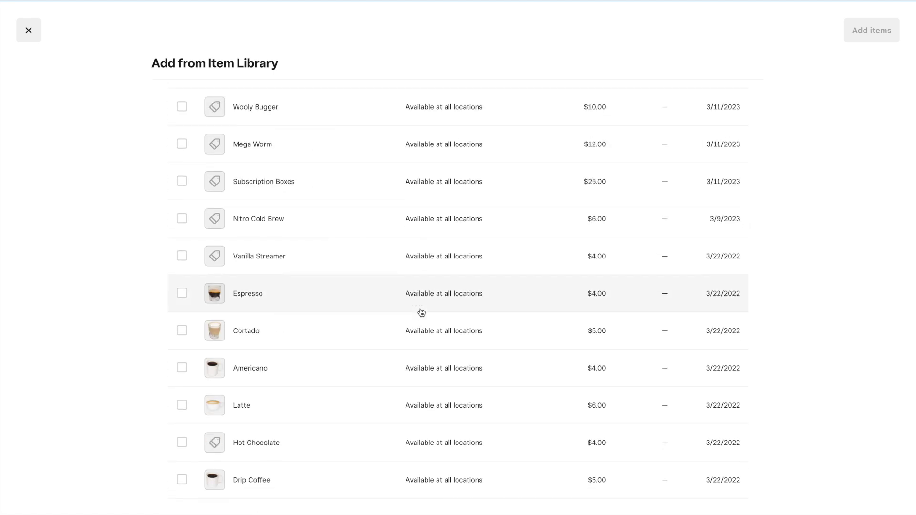
scroll(421, 313, "up", 6)
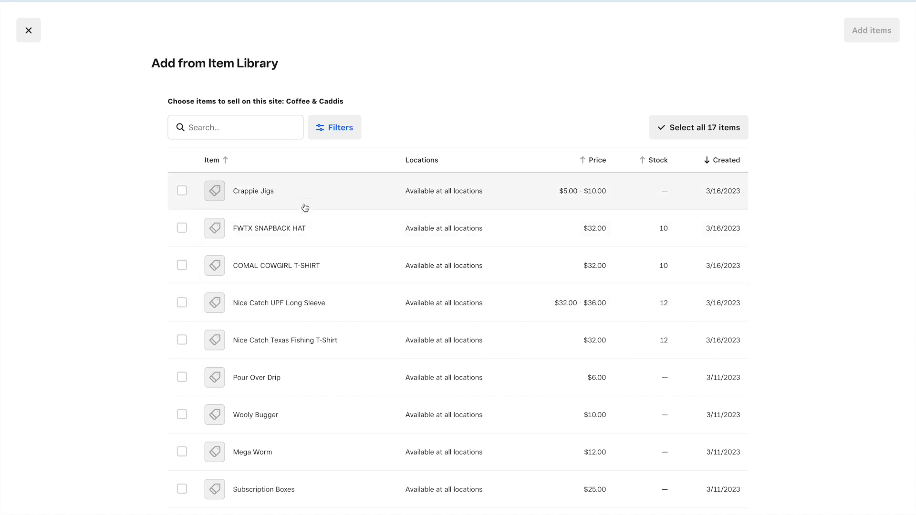
left_click(181, 192)
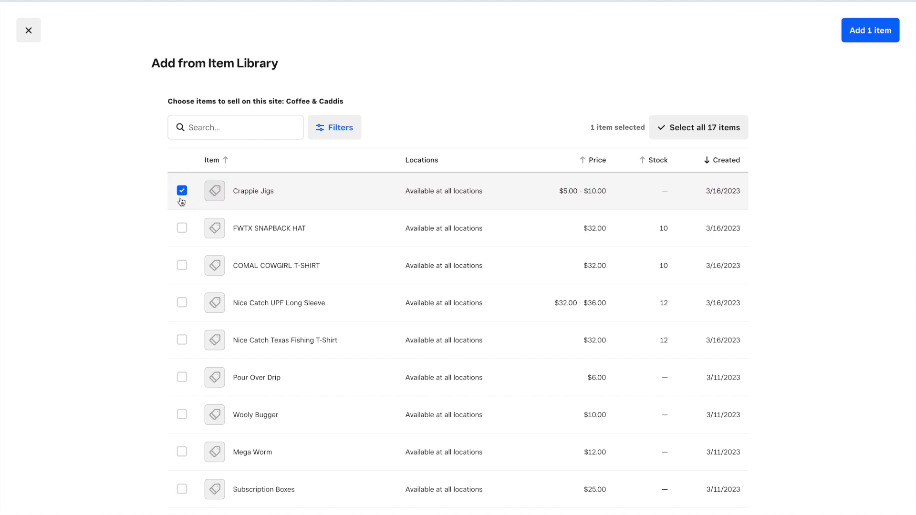
left_click(182, 228)
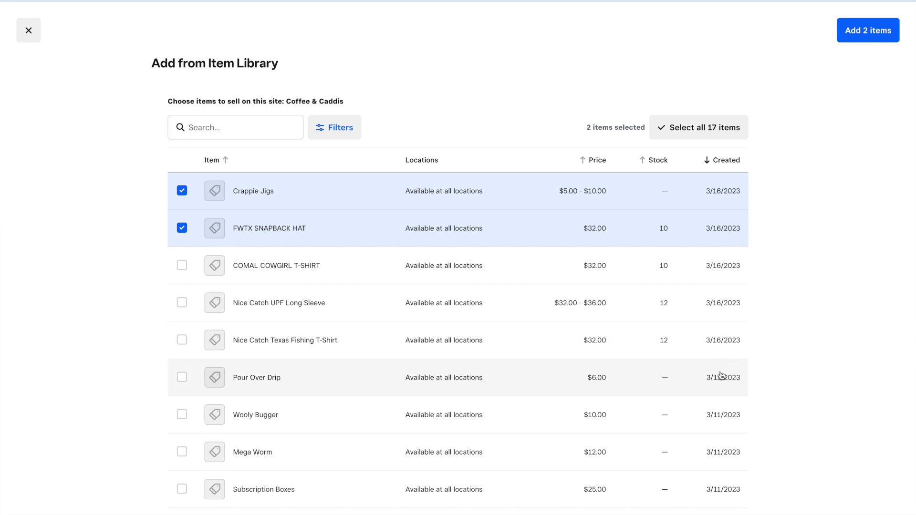
scroll(711, 323, "down", 2)
scroll(711, 323, "up", 2)
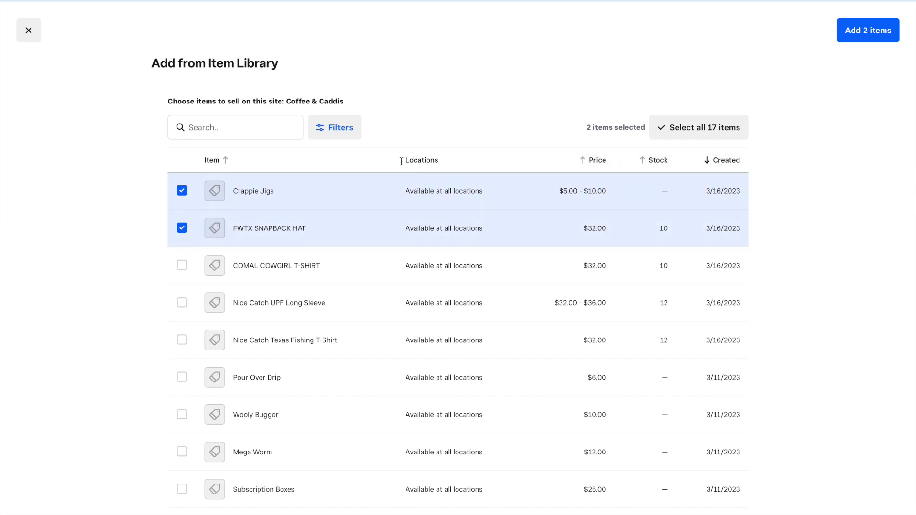
left_click(225, 162)
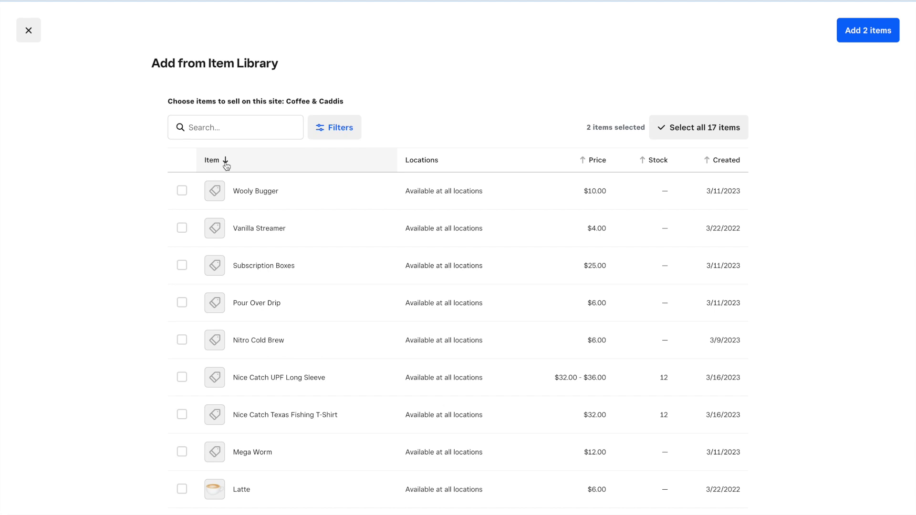
Re-sort the library items by name, then by creation date in reverse order.
left_click(226, 163)
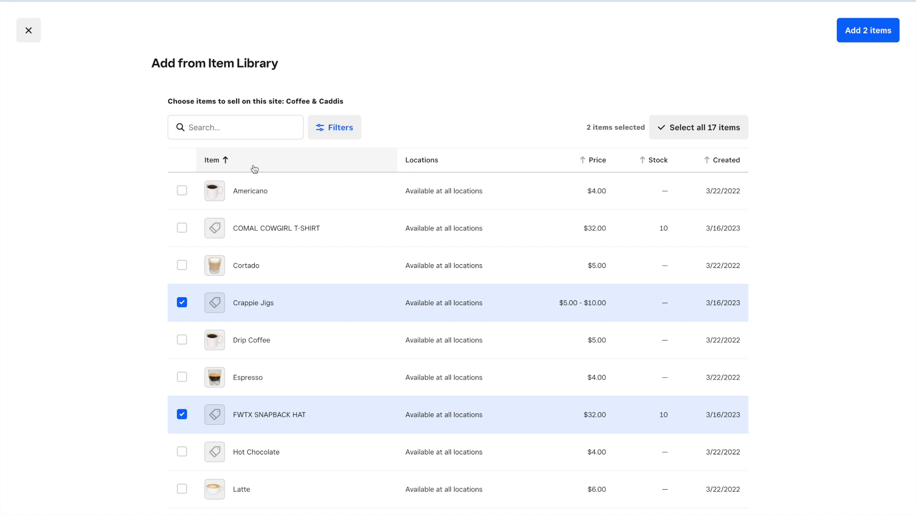
left_click(227, 164)
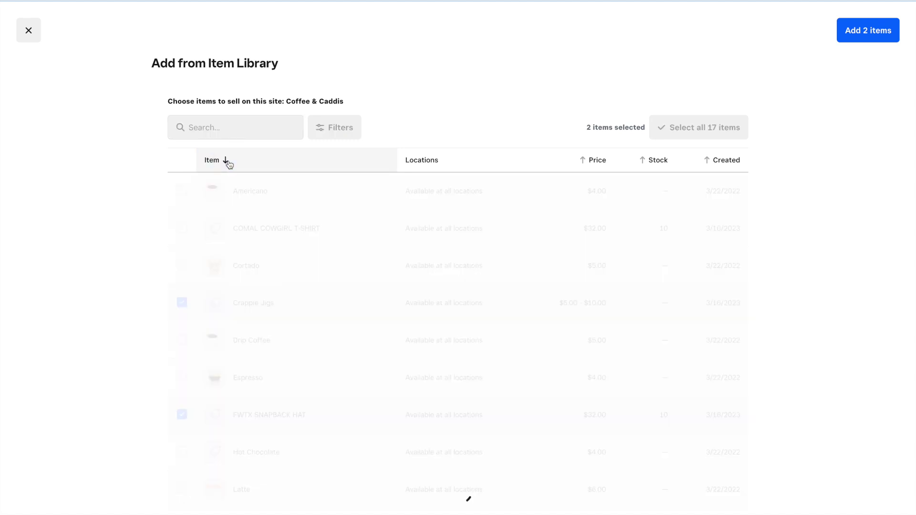
left_click(720, 161)
left_click(722, 162)
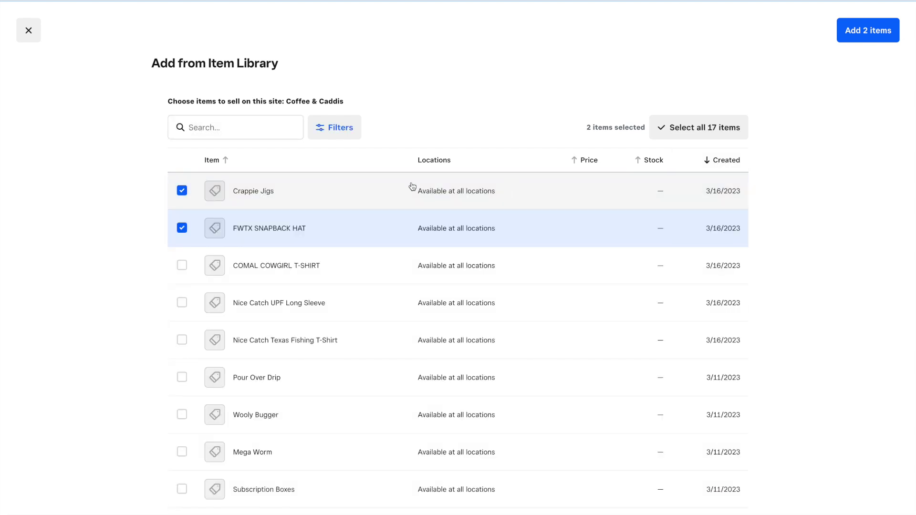
Select COMAL COWGIRL T-SHIRT and both Nice Catch shirts, then add all five items.
left_click(182, 265)
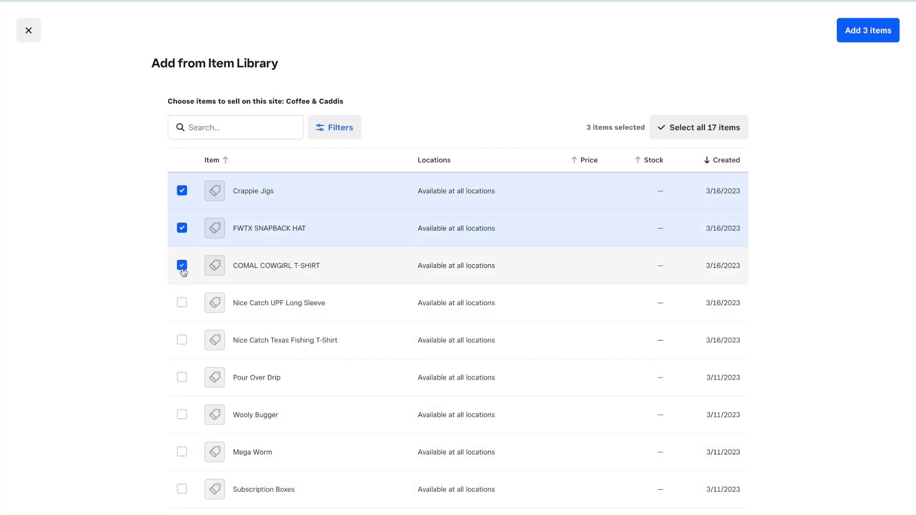
left_click(181, 302)
left_click(181, 339)
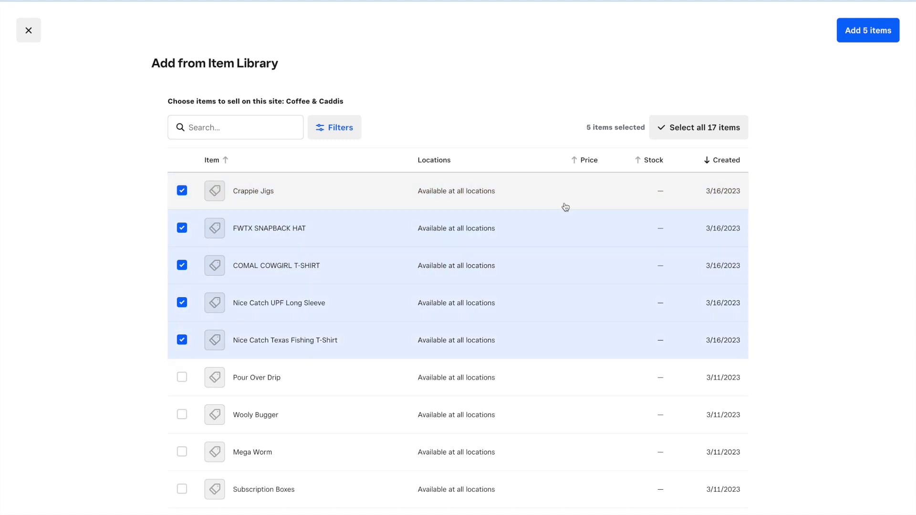
left_click(870, 32)
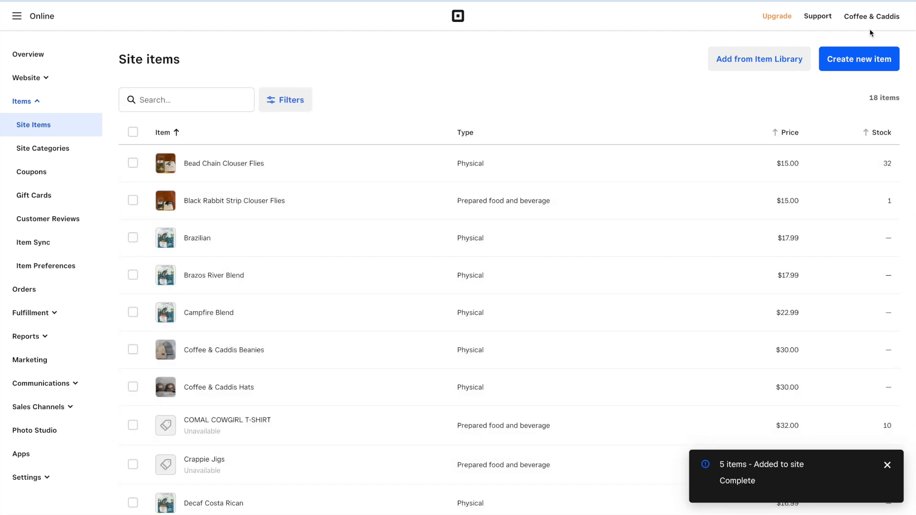
Check COMAL COWGIRL T-SHIRT and Crappie Jigs in the Site items list.
mouse_move(870, 1)
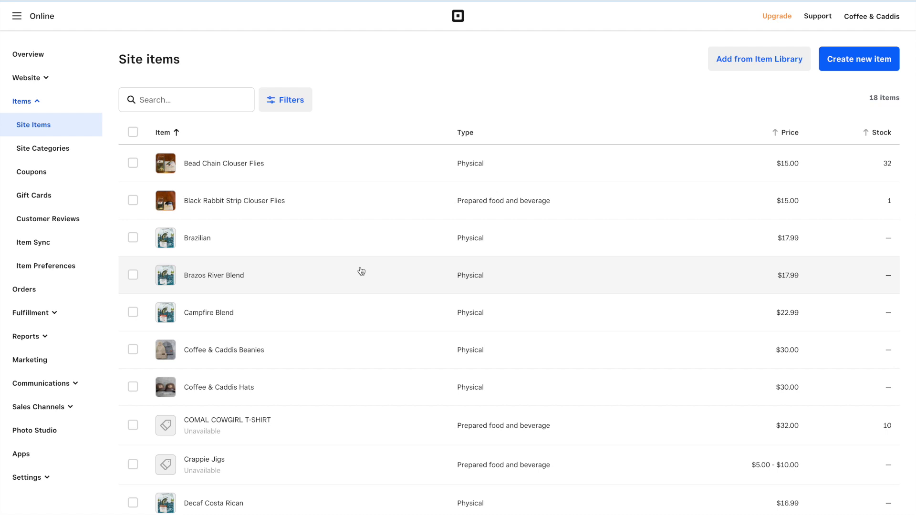
scroll(360, 270, "down", 3)
scroll(314, 311, "down", 2)
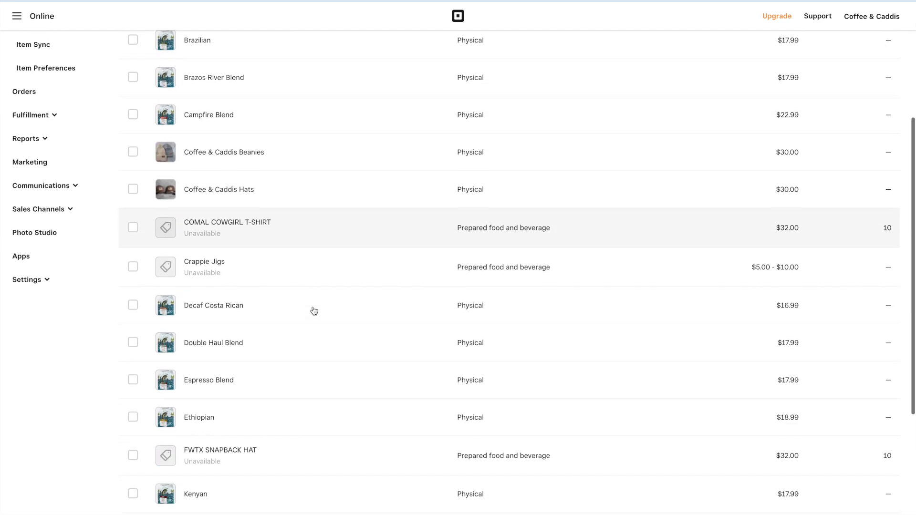
scroll(285, 266, "down", 3)
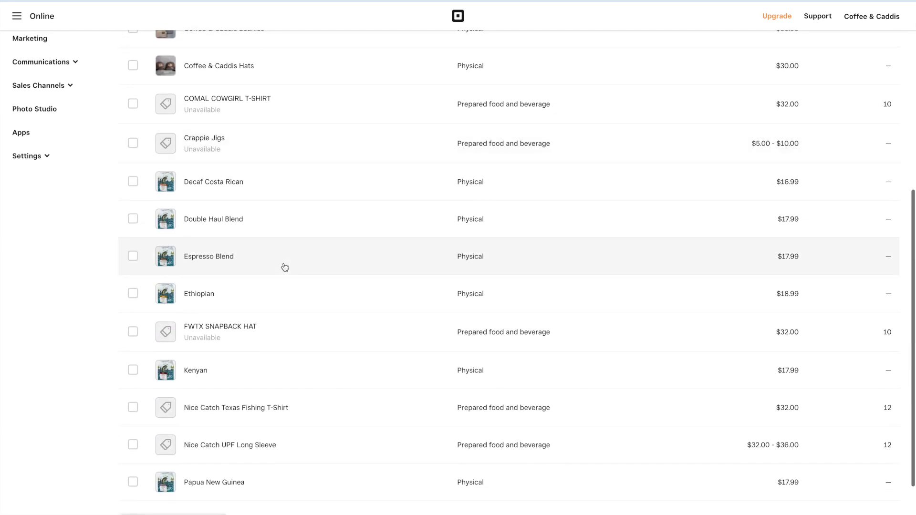
scroll(285, 267, "up", 8)
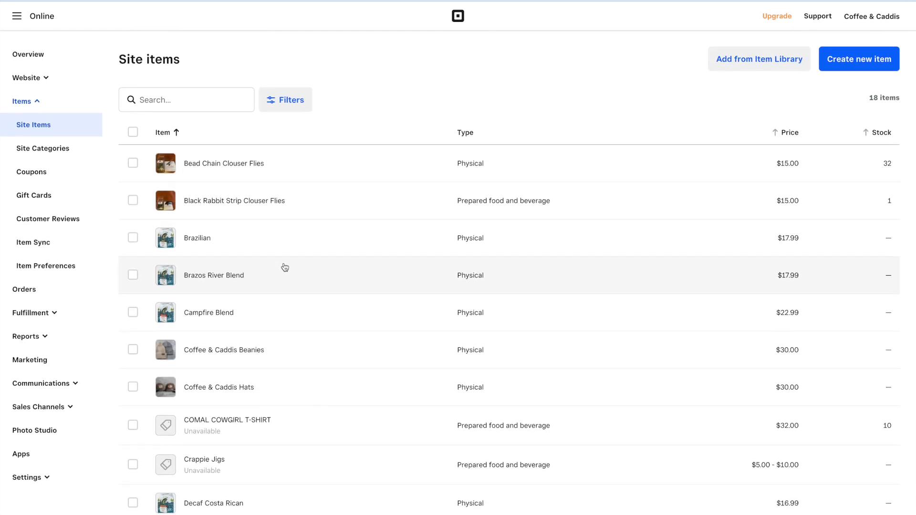
scroll(285, 267, "down", 4)
left_click(132, 260)
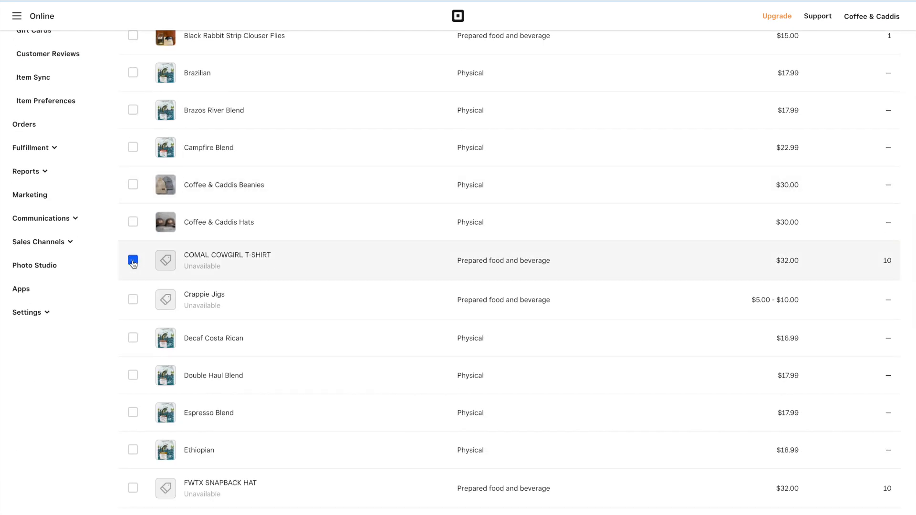
left_click(132, 299)
Check FWTX SNAPBACK HAT and both Nice Catch shirts, then open Bulk edit.
scroll(276, 290, "down", 4)
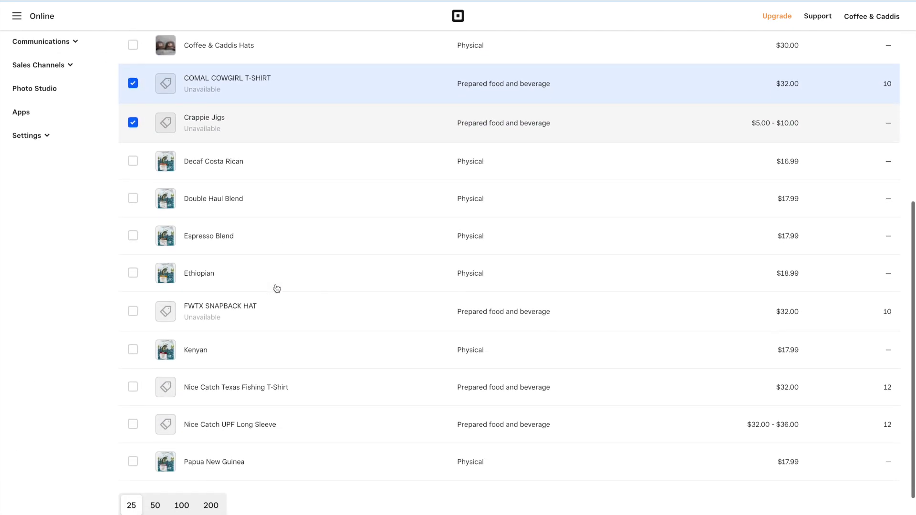
left_click(133, 311)
scroll(207, 375, "down", 1)
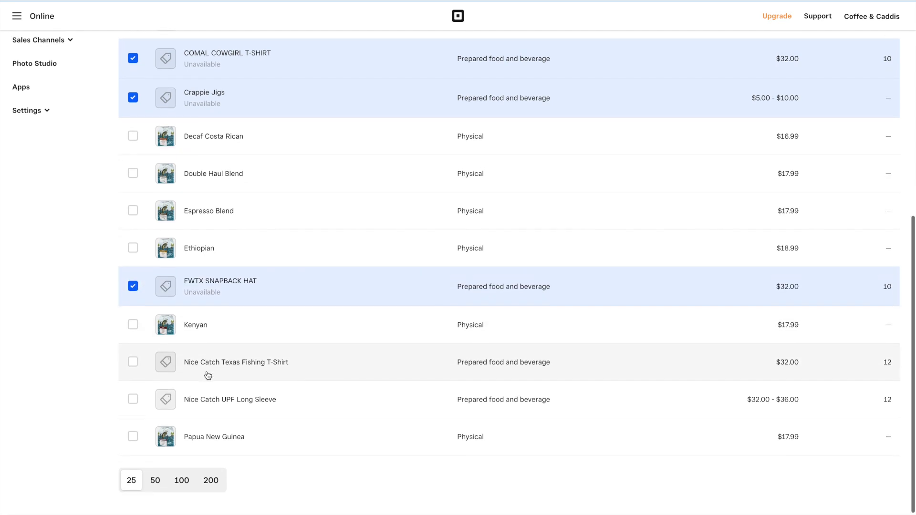
left_click(132, 362)
left_click(133, 399)
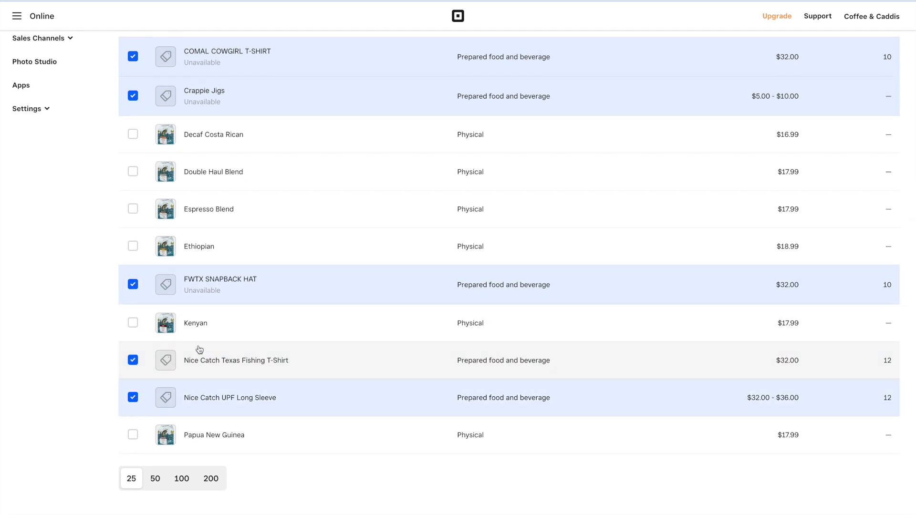
scroll(306, 225, "up", 8)
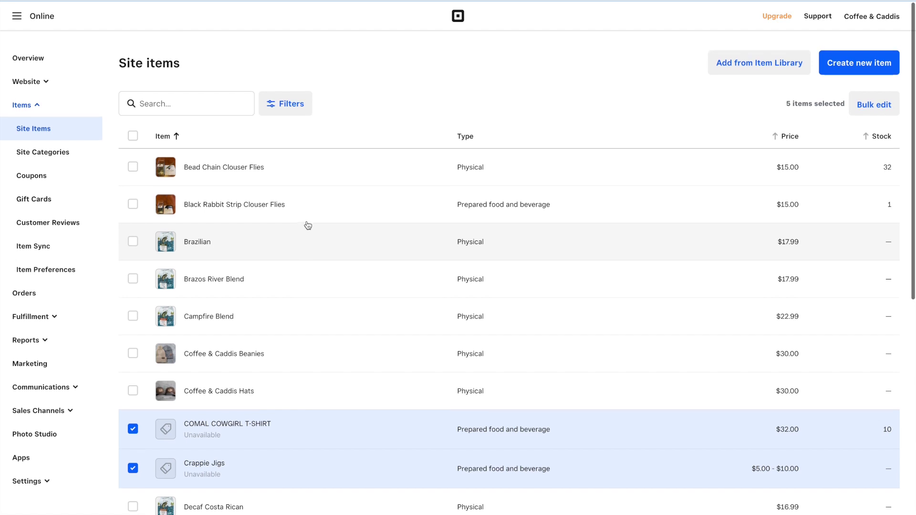
left_click(869, 104)
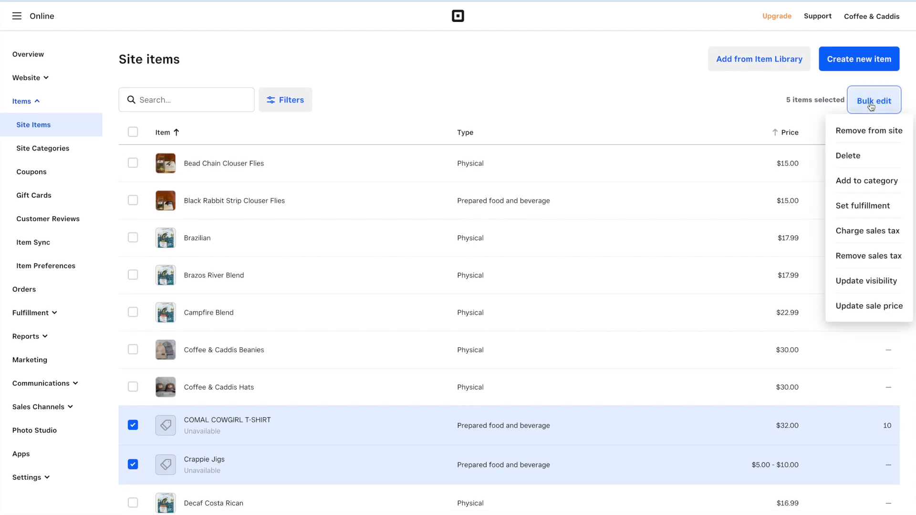
Set fulfillment for the five merch items to Shipping and Pickup.
left_click(869, 204)
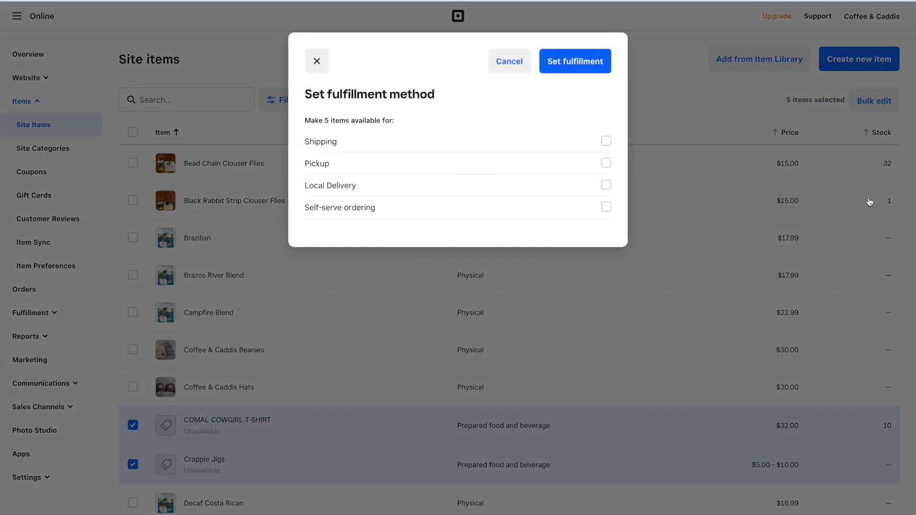
left_click(387, 142)
left_click(407, 164)
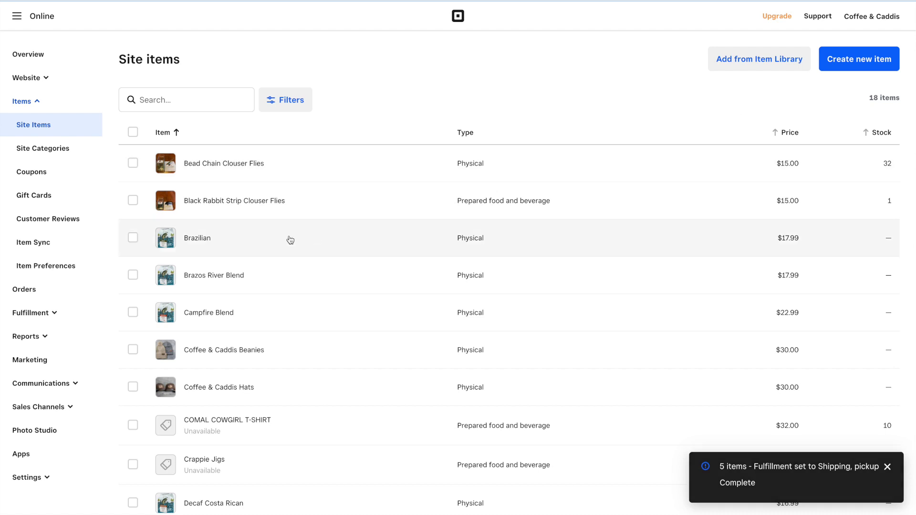
Re-check the five merch items and bring up the bulk edit options again.
scroll(199, 312, "down", 3)
left_click(132, 308)
left_click(133, 347)
scroll(133, 349, "down", 3)
scroll(137, 351, "down", 2)
left_click(132, 325)
left_click(133, 400)
left_click(133, 438)
scroll(523, 247, "up", 8)
left_click(874, 102)
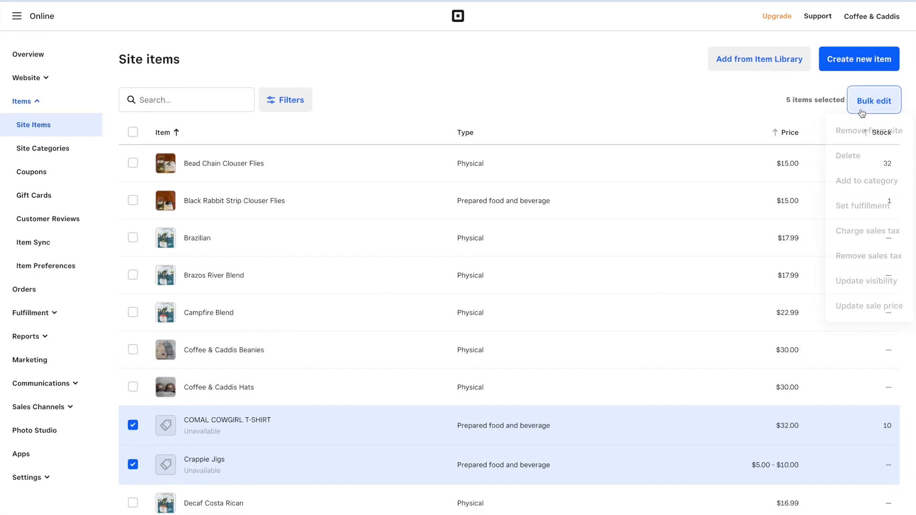
Make the five merch items Visible, then start a new category under Site categories.
left_click(862, 281)
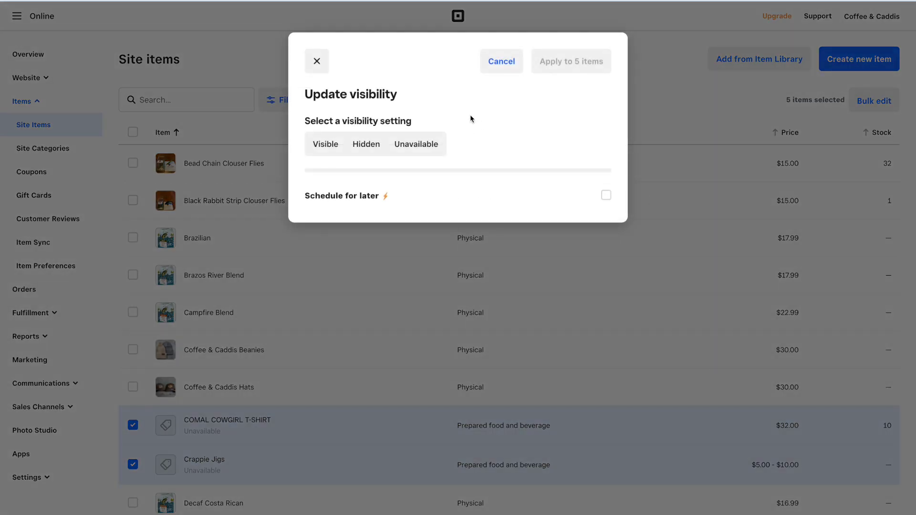
left_click(328, 148)
left_click(553, 60)
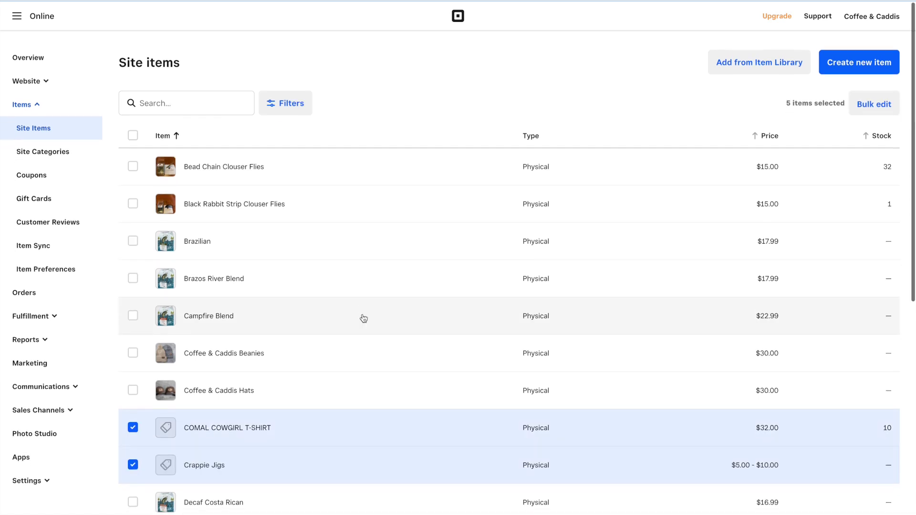
left_click(41, 148)
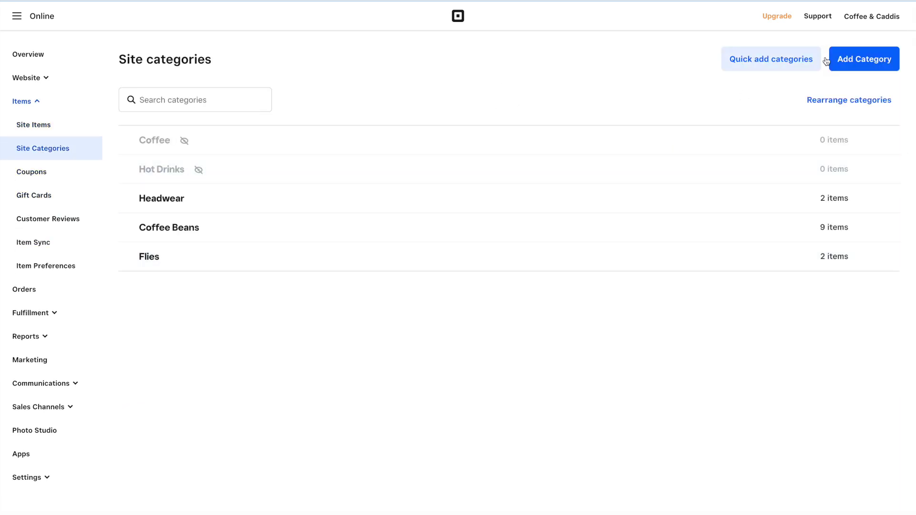
left_click(852, 61)
Name the category 'Merch', choose the five merch items for it, and save.
type("Merch")
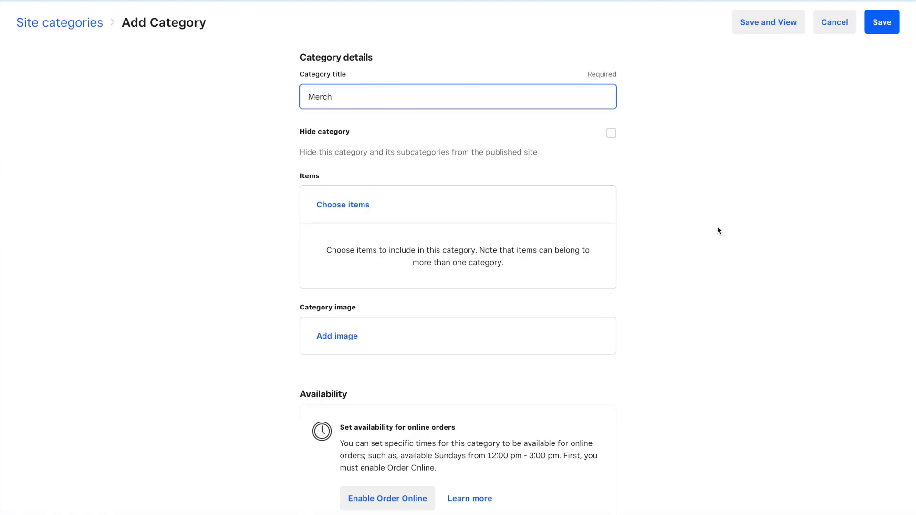
left_click(341, 206)
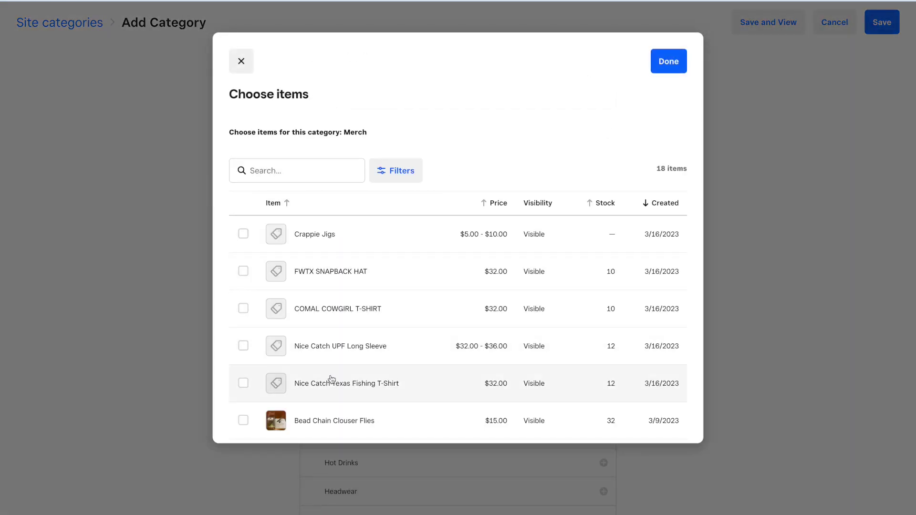
left_click(243, 234)
left_click(243, 271)
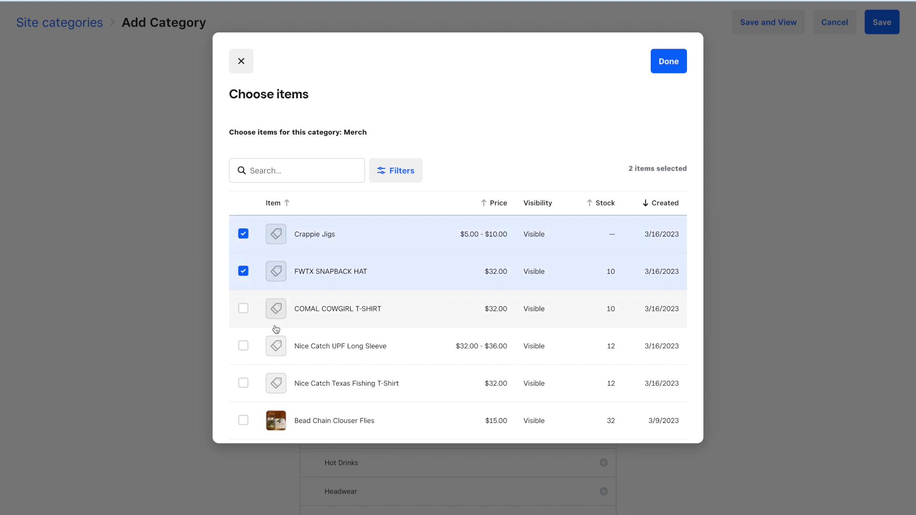
left_click(243, 309)
left_click(243, 346)
left_click(243, 383)
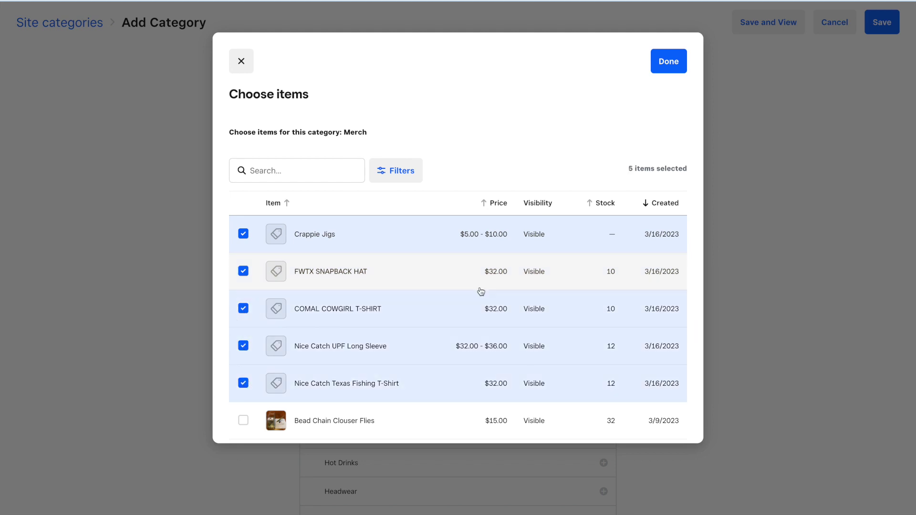
left_click(666, 60)
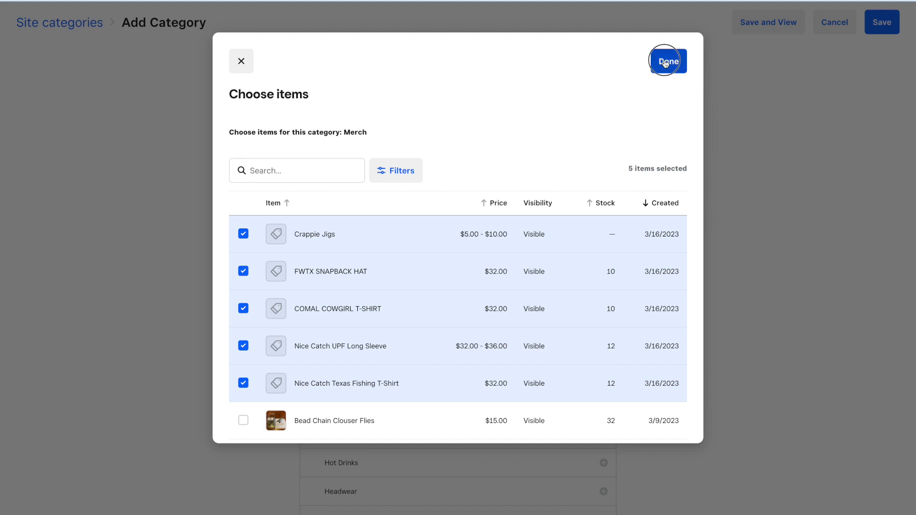
left_click(881, 22)
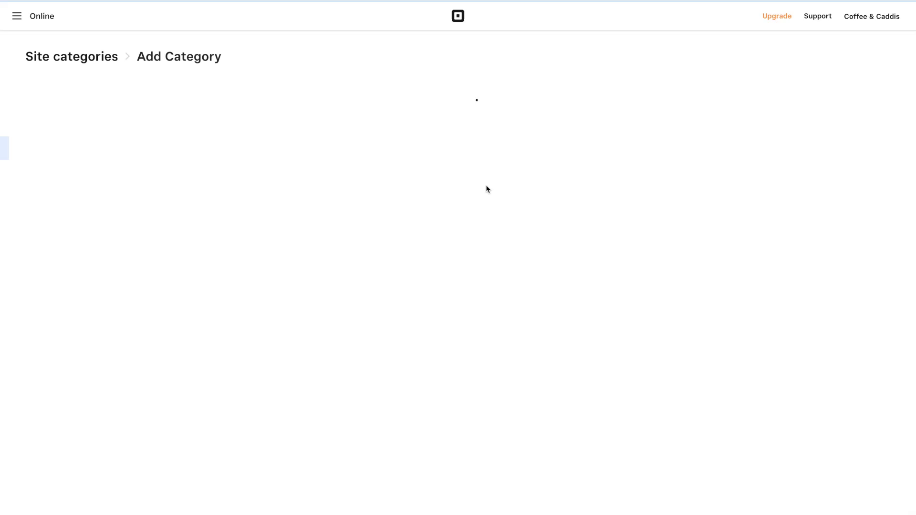
In Site items, select COMAL COWGIRL T-SHIRT, Crappie Jigs, FWTX SNAPBACK HAT and both Nice Catch shirts.
left_click(43, 128)
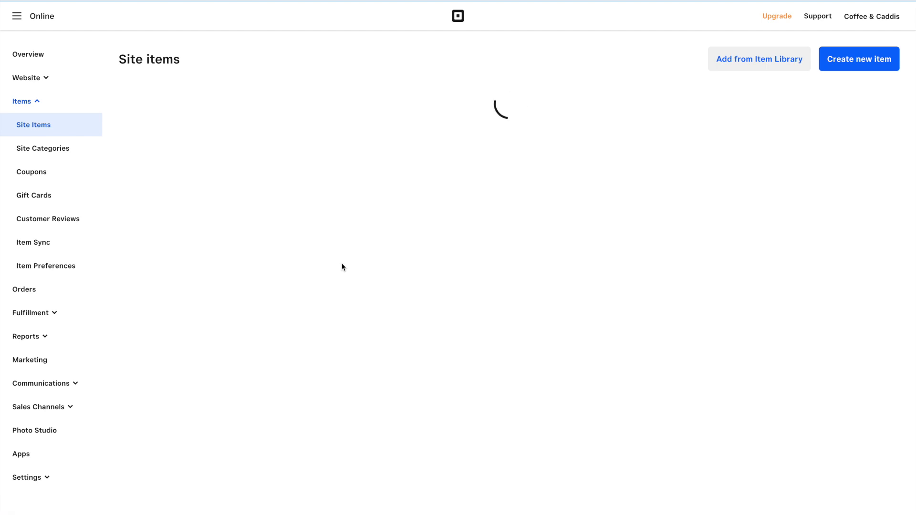
scroll(176, 355, "down", 3)
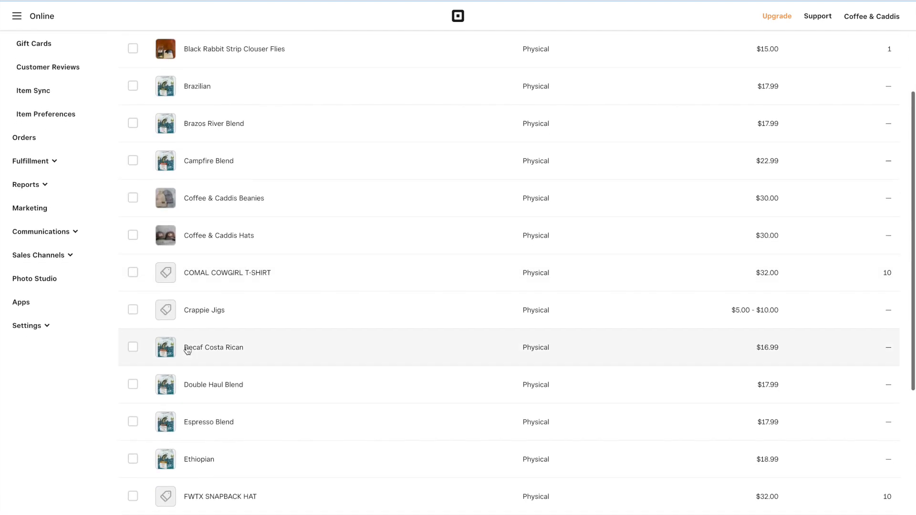
left_click(133, 273)
left_click(133, 310)
scroll(136, 305, "down", 5)
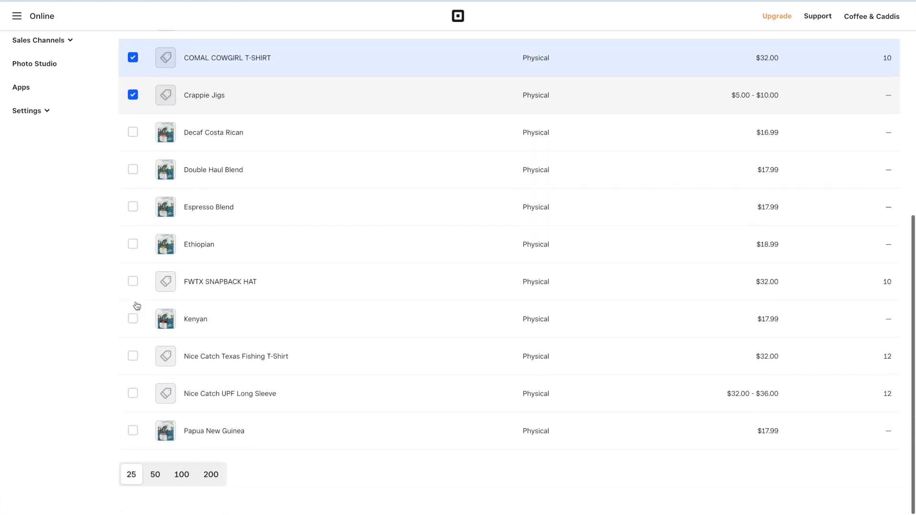
left_click(133, 286)
left_click(133, 359)
left_click(133, 397)
scroll(518, 326, "up", 8)
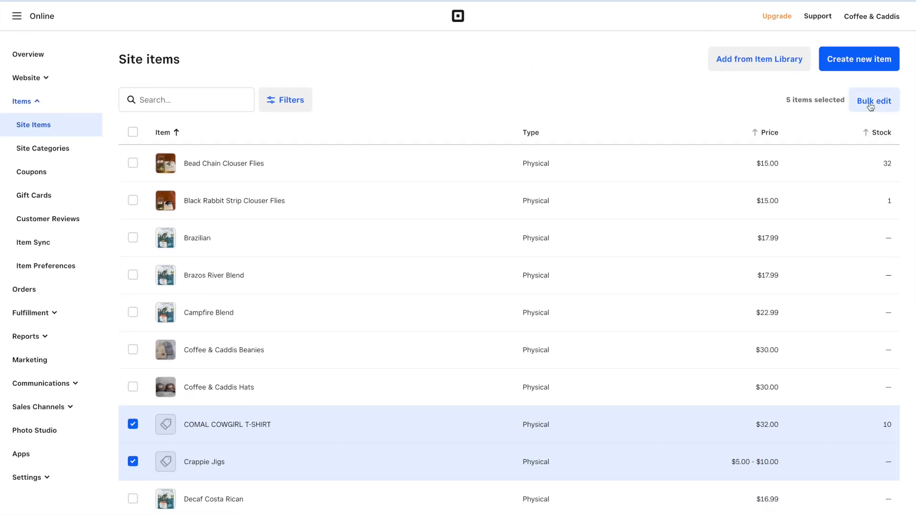
Bulk-add the five selected items to the Merch category.
left_click(873, 100)
left_click(864, 182)
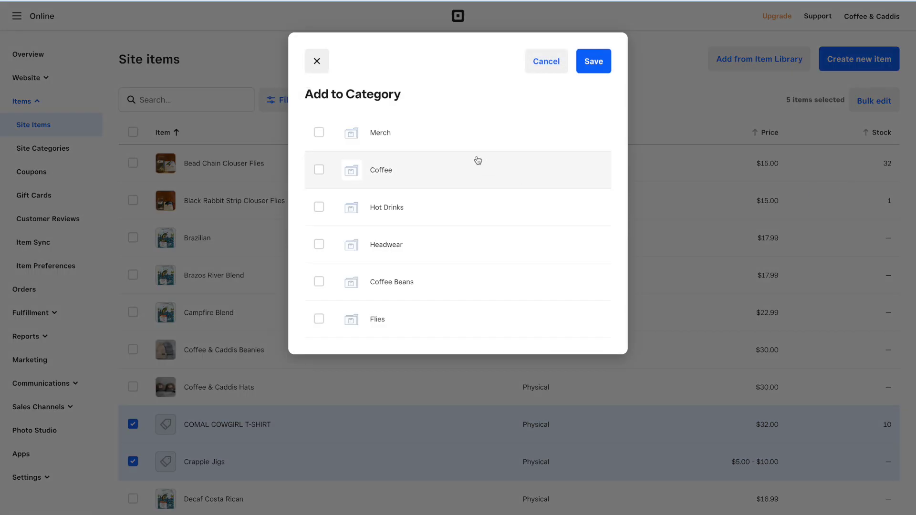
left_click(319, 133)
left_click(591, 64)
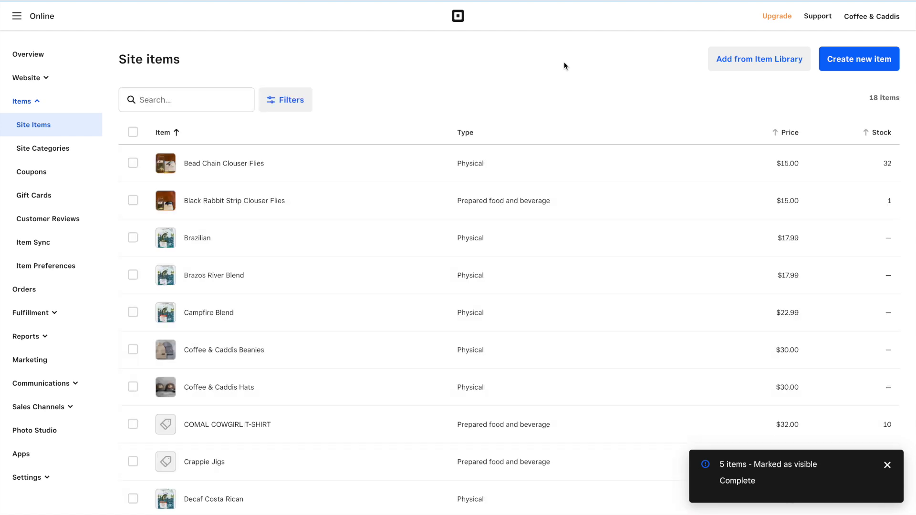
left_click(886, 465)
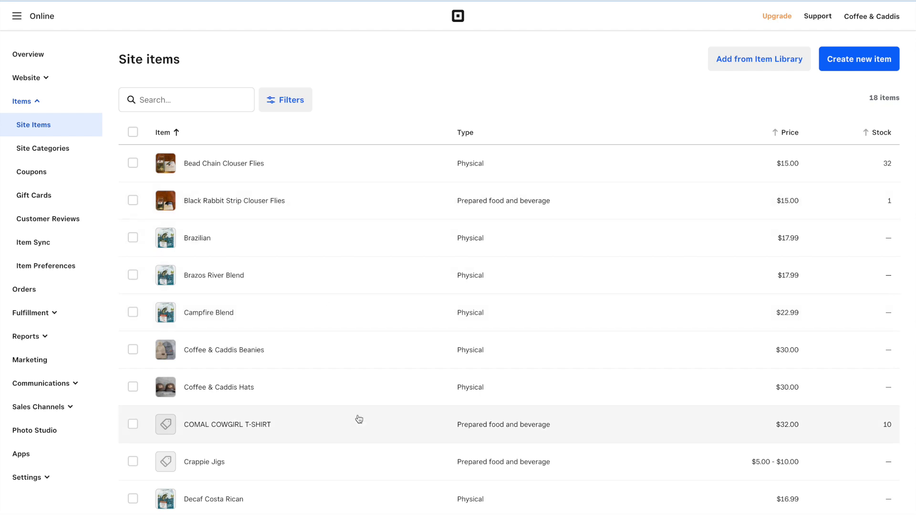
left_click(319, 199)
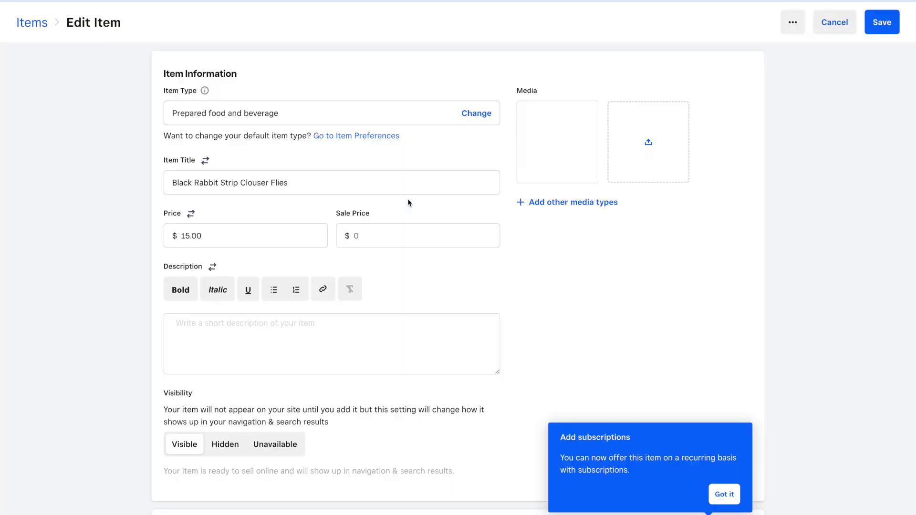
Change Black Rabbit Strip Clouser Flies to the Physical item type and save.
left_click(425, 116)
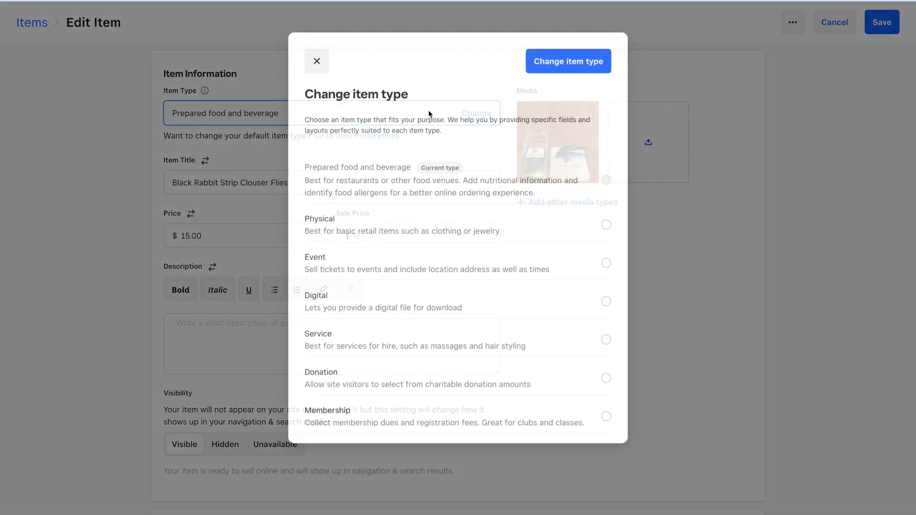
left_click(395, 232)
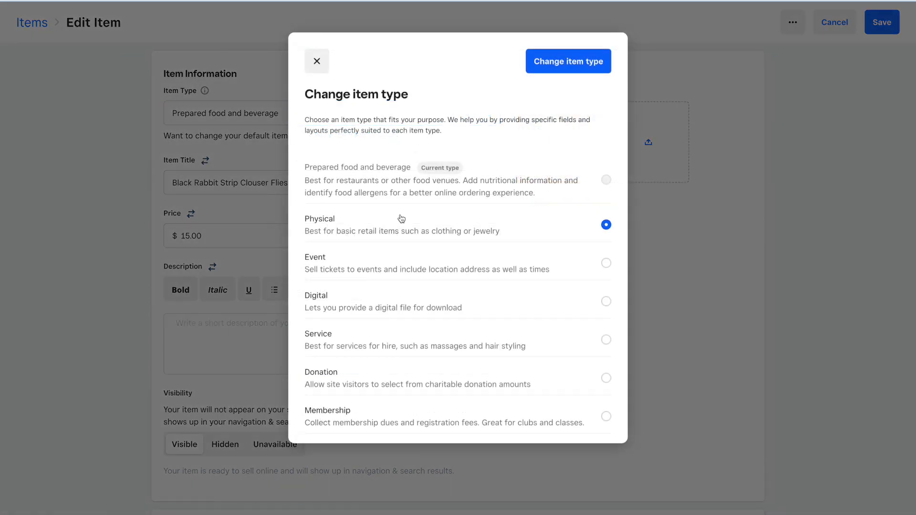
left_click(536, 59)
left_click(483, 164)
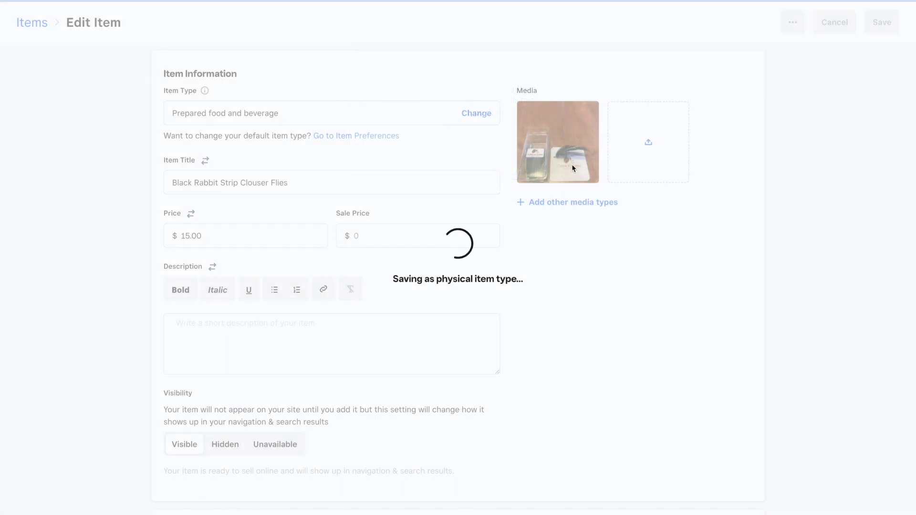
left_click(882, 22)
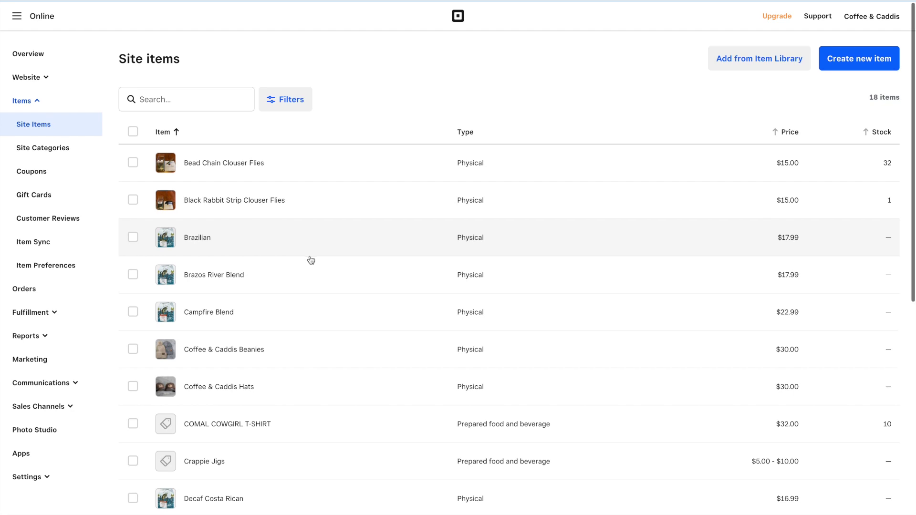
Change COMAL COWGIRL T-SHIRT to the Physical item type and save.
scroll(310, 260, "down", 4)
left_click(300, 232)
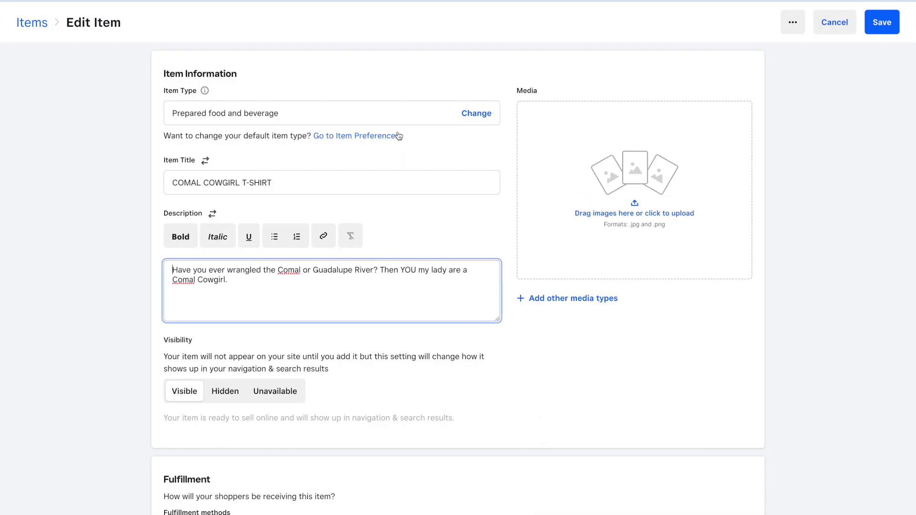
left_click(399, 113)
left_click(380, 228)
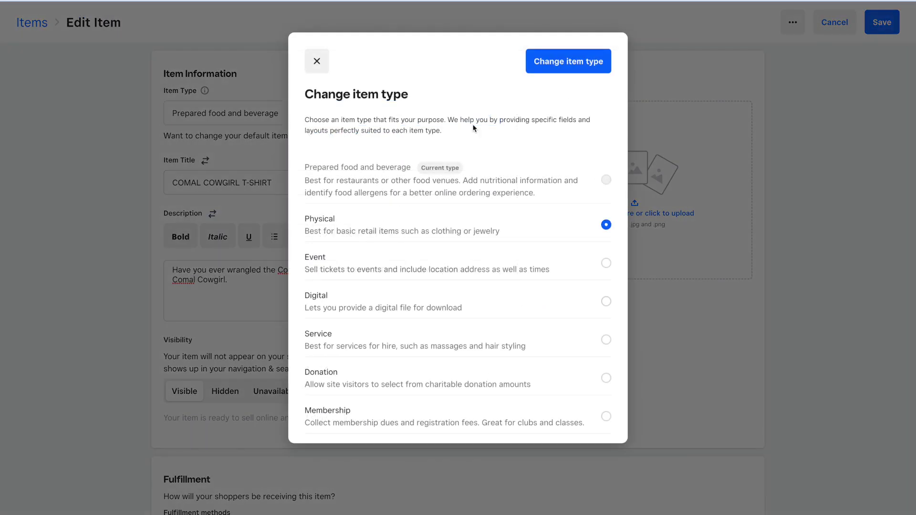
left_click(554, 60)
left_click(487, 169)
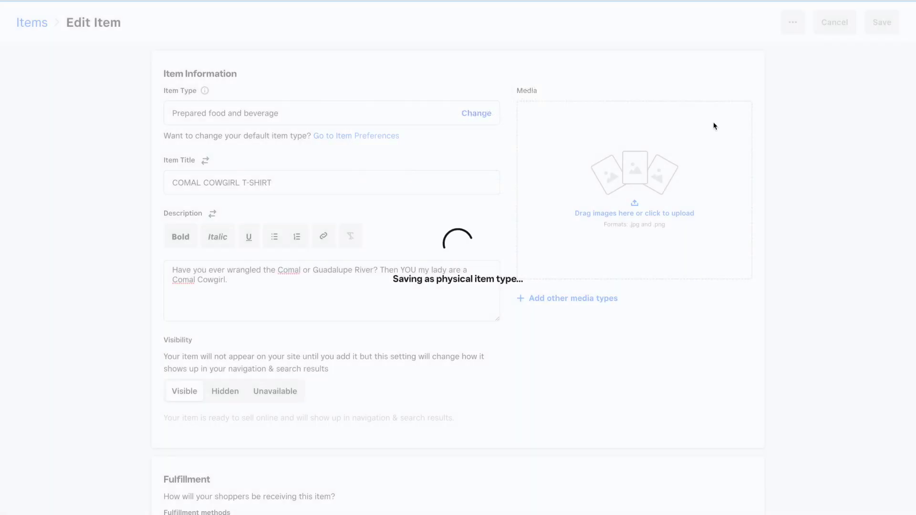
left_click(882, 22)
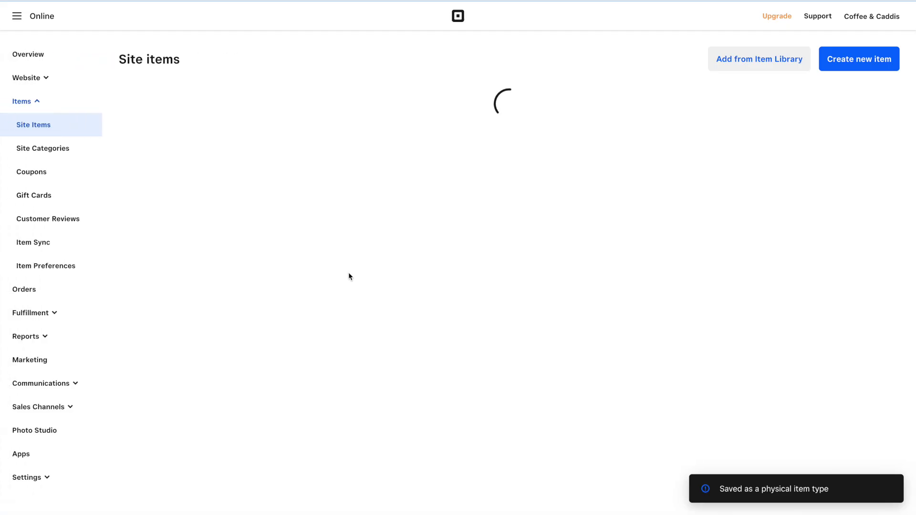
Change Crappie Jigs to the Physical item type and save.
scroll(348, 277, "down", 5)
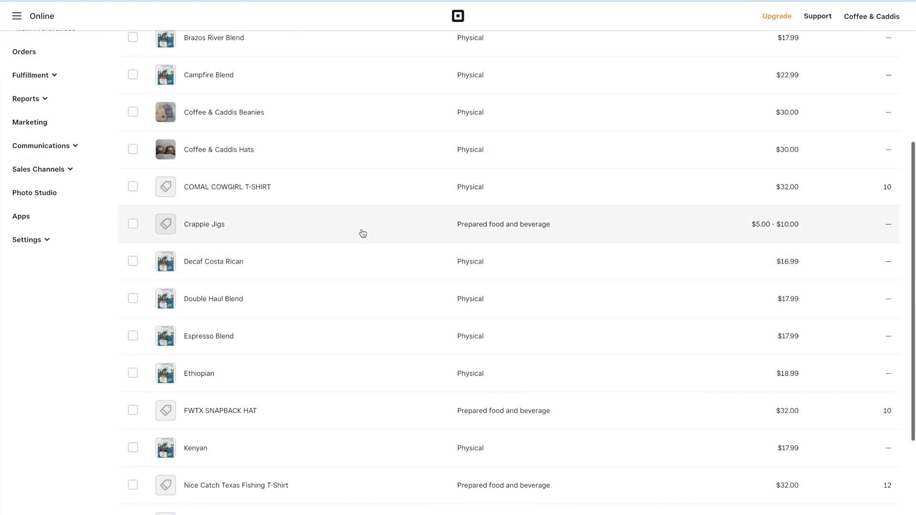
left_click(362, 231)
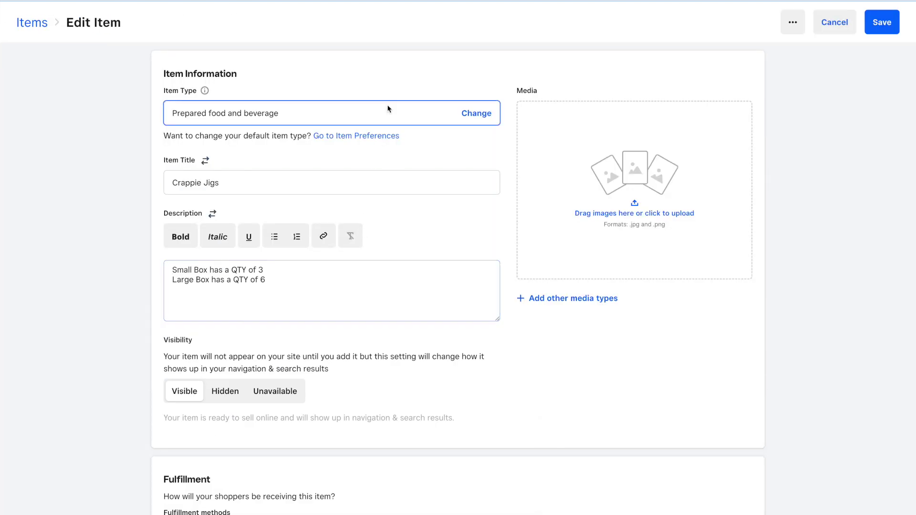
left_click(388, 113)
left_click(456, 224)
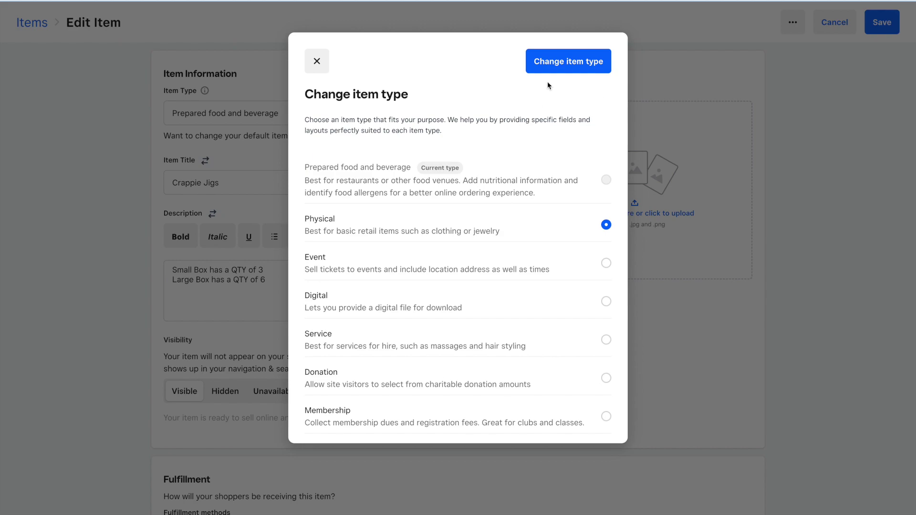
left_click(556, 67)
left_click(504, 165)
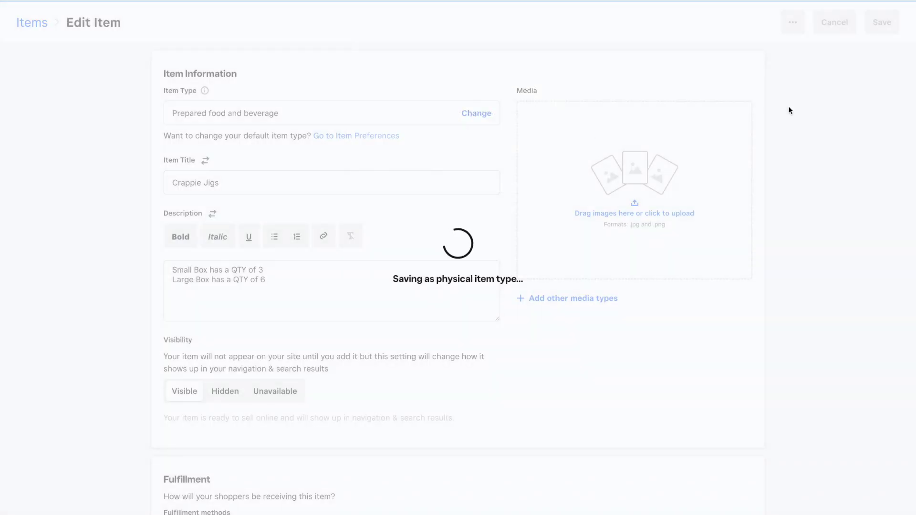
left_click(879, 23)
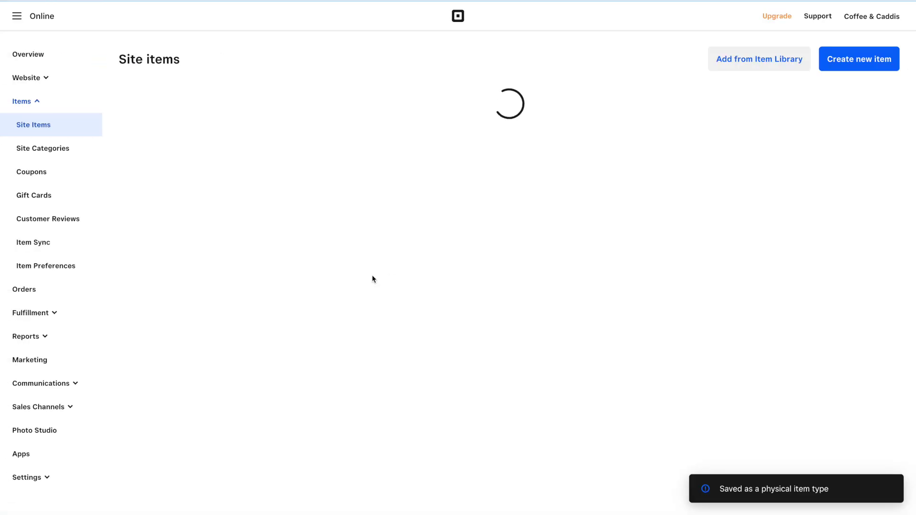
scroll(373, 279, "down", 8)
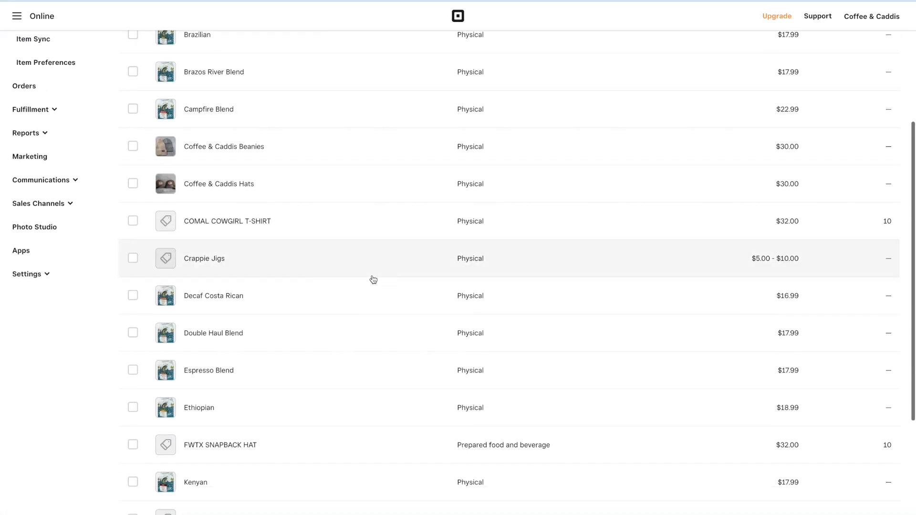
Change the FWTX SNAPBACK HAT item type to Physical and save it.
left_click(336, 278)
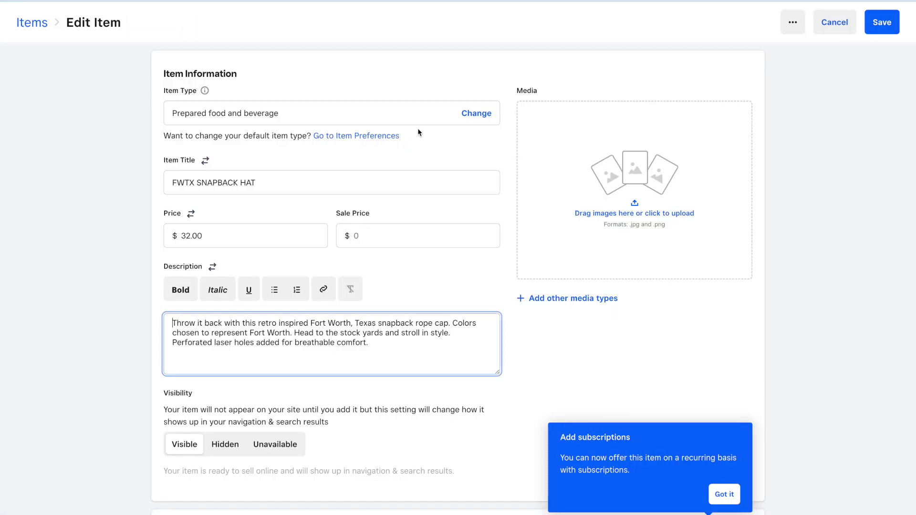
left_click(476, 113)
left_click(389, 225)
left_click(554, 59)
left_click(882, 22)
Switch both Nice Catch shirts to the Physical item type and save each one.
left_click(301, 268)
left_click(476, 113)
left_click(497, 167)
left_click(358, 392)
left_click(475, 112)
left_click(388, 225)
left_click(576, 59)
scroll(458, 258, "down", 10)
left_click(884, 24)
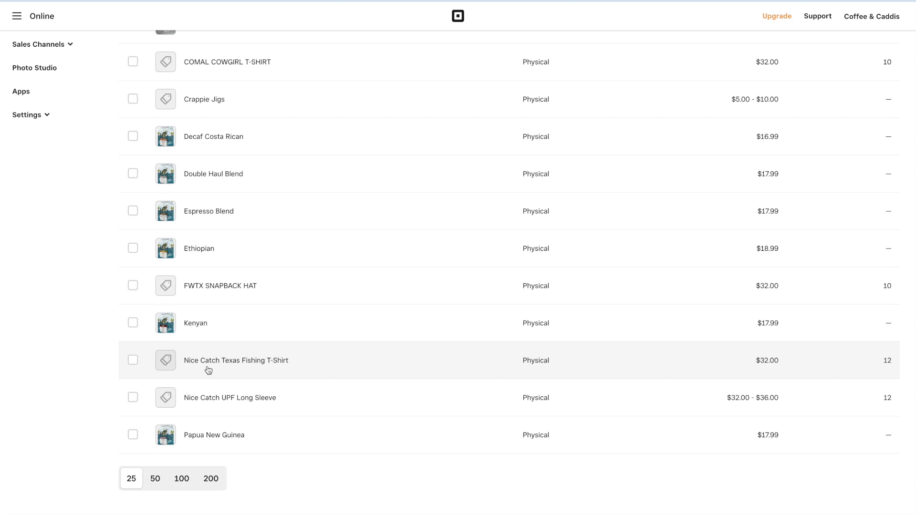
scroll(208, 370, "up", 8)
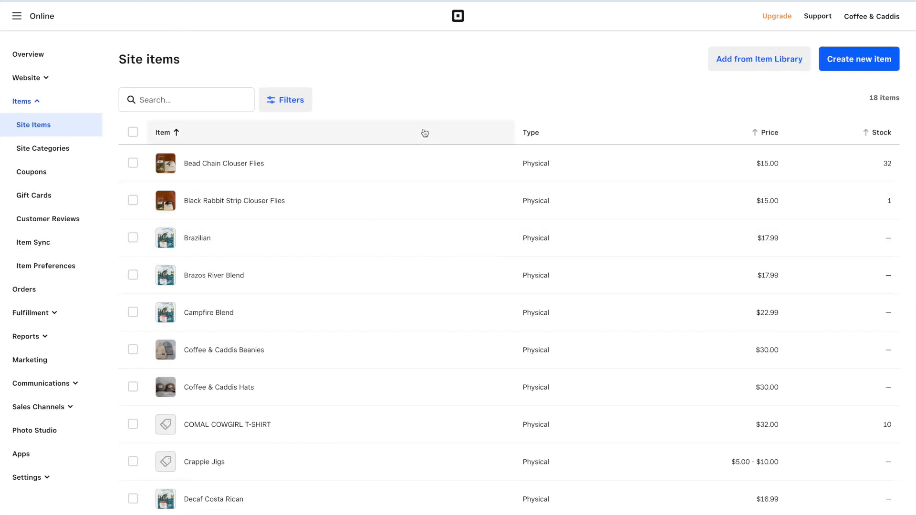